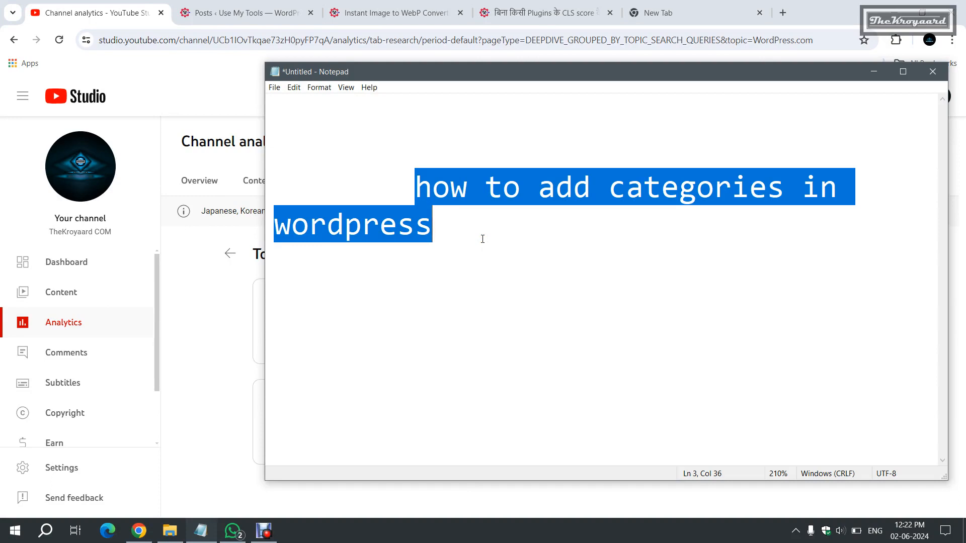
# - Add a "how to" heading below the existing text, with "google apps" and "wordpress" listed on indented lines beneath it
pyautogui.click(482, 239)
pyautogui.press('Return')
pyautogui.press('Return')
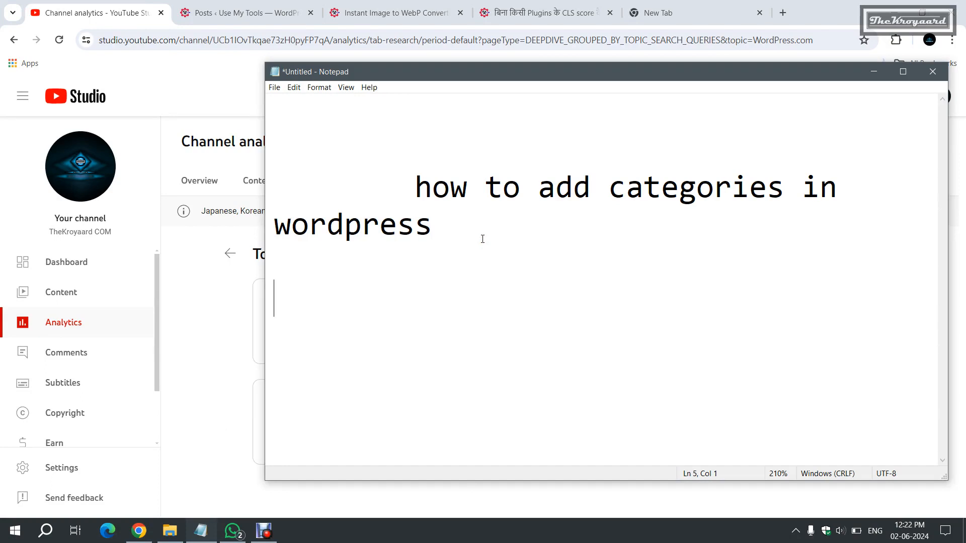
pyautogui.write('how to')
pyautogui.press('Return')
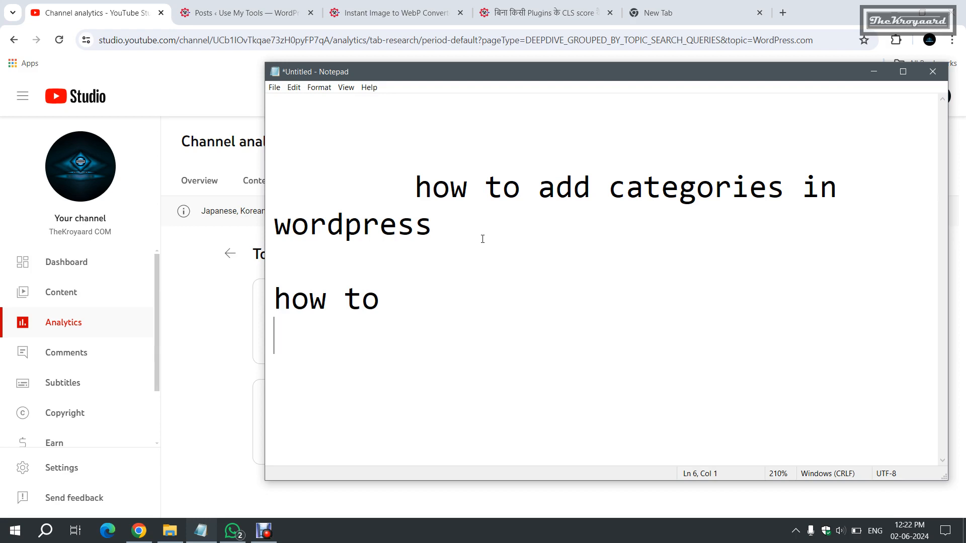
pyautogui.write('google apps')
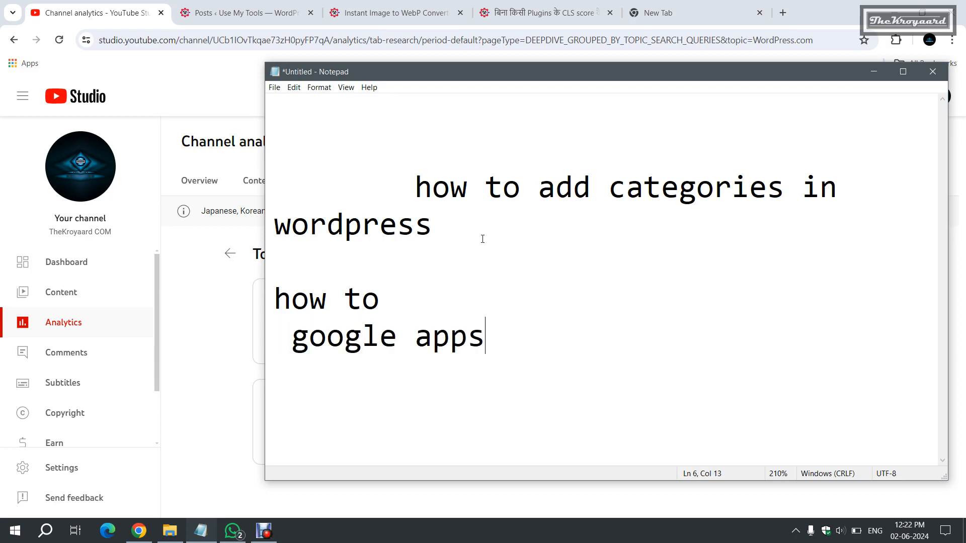
pyautogui.press('Return')
pyautogui.press('Return')
pyautogui.press('BackSpace')
pyautogui.write('wordpress')
pyautogui.moveTo(380, 301); pyautogui.dragTo(276, 301)
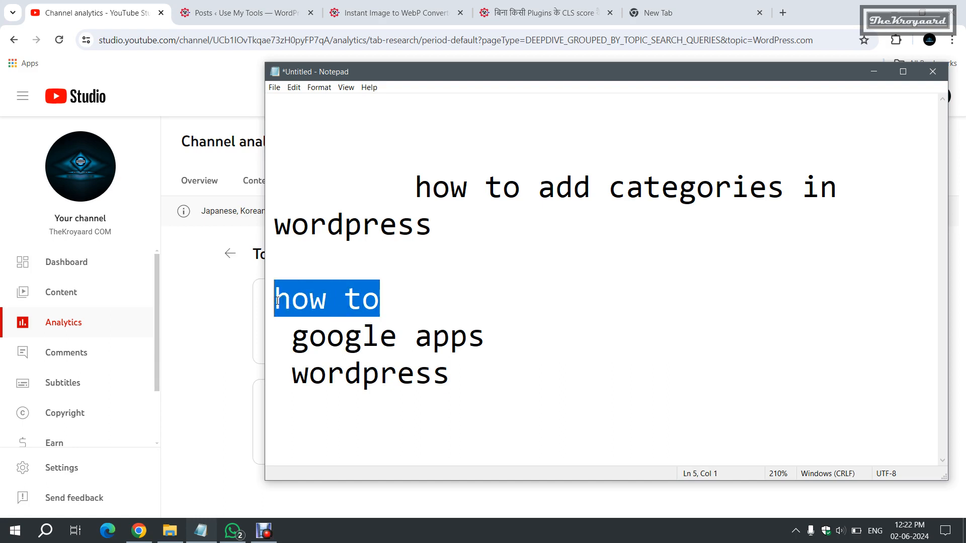
pyautogui.moveTo(291, 336); pyautogui.dragTo(468, 373)
# - Add the topic "health" after a blank line below the "wordpress" entry and highlight it
pyautogui.click(469, 375)
pyautogui.press('Return')
pyautogui.press('Return')
pyautogui.write('health')
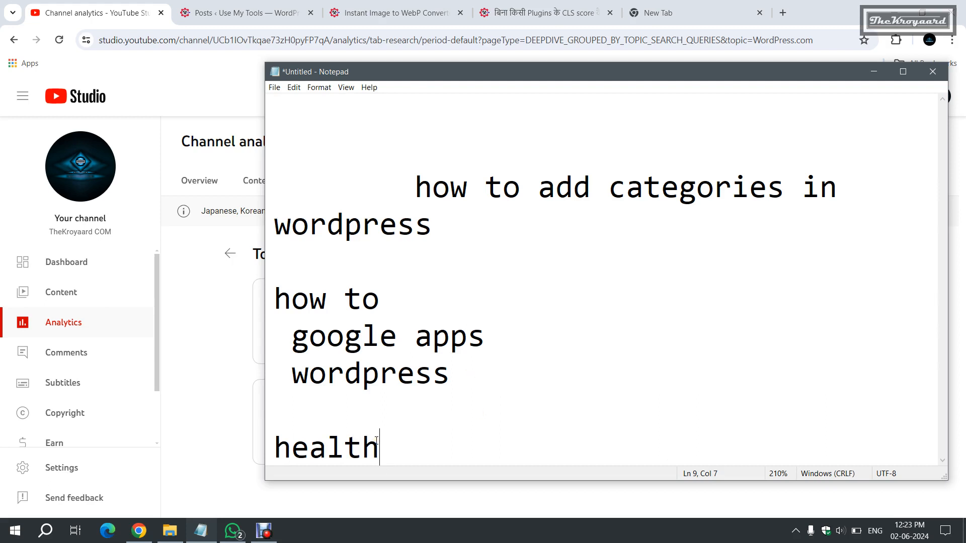
pyautogui.moveTo(380, 446); pyautogui.dragTo(294, 447)
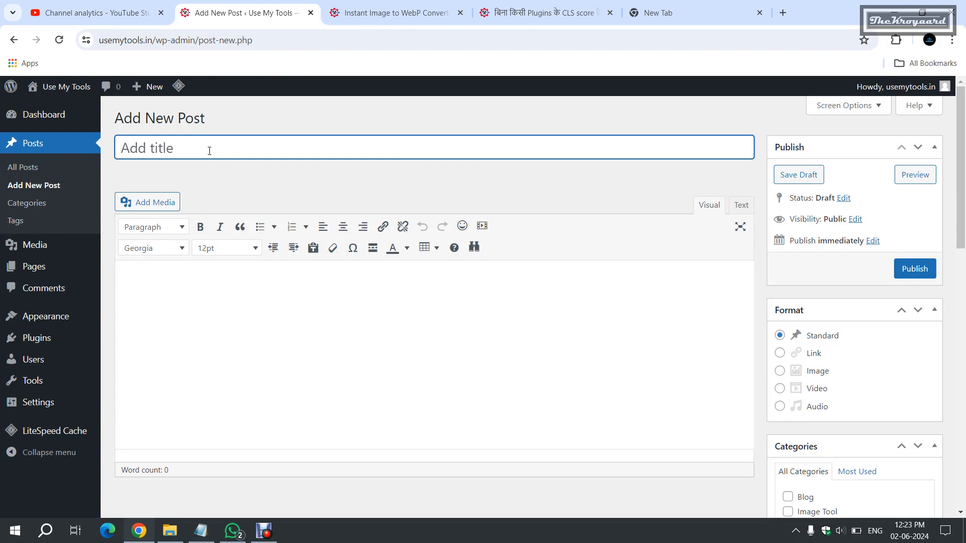
# - Draft a post titled "laptop ki keemat" with the body "hp laptop 50000 wala" and create the category "Laptop Jankari" for it
pyautogui.write('laptop ki keemat')
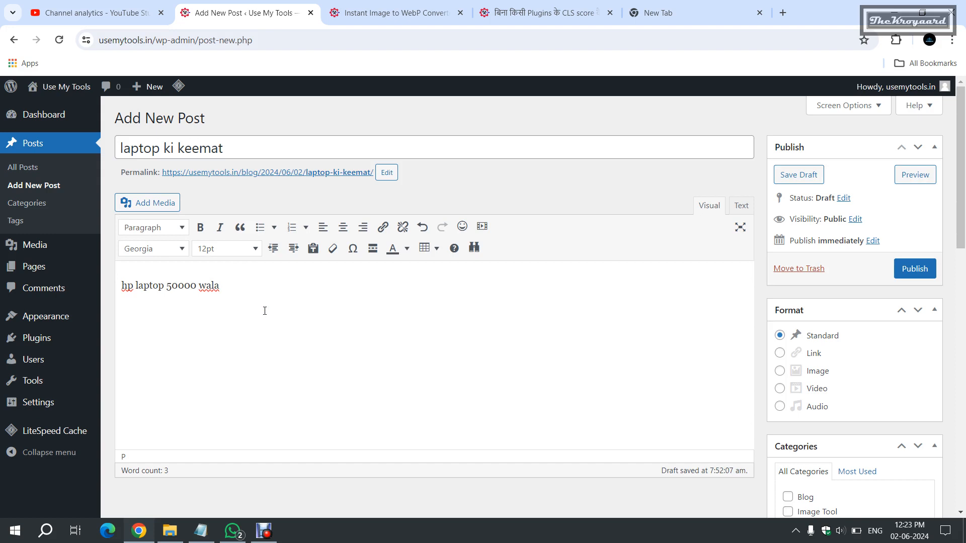
pyautogui.scroll(-5, 516, 345)
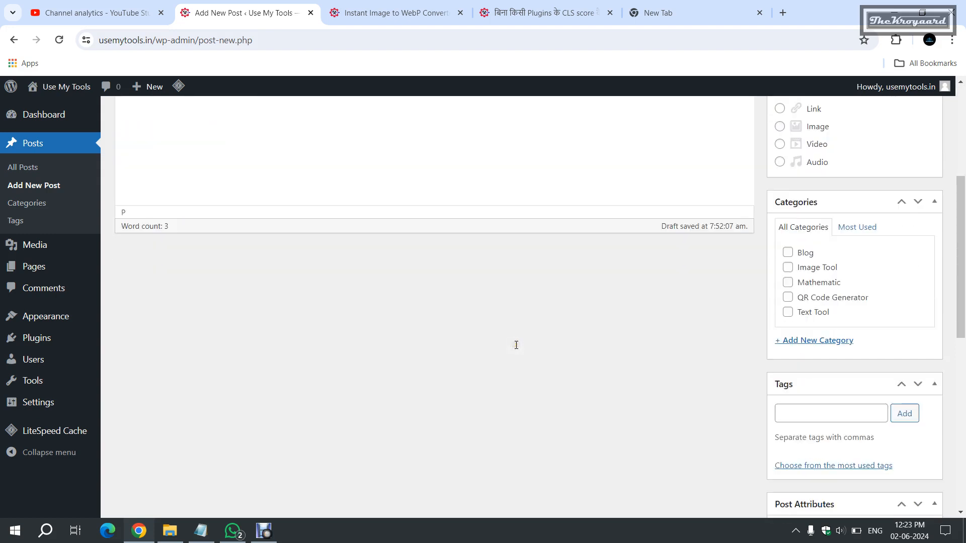
pyautogui.click(806, 341)
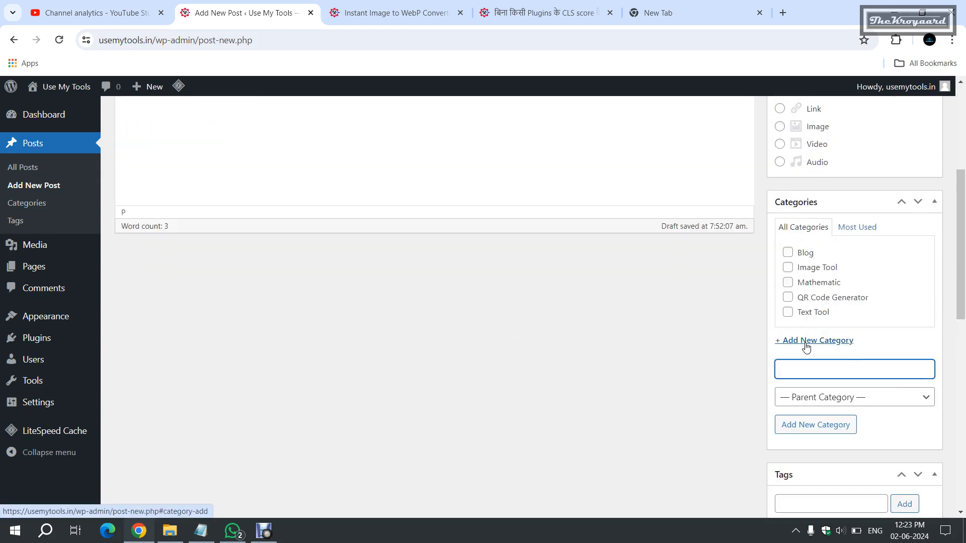
pyautogui.write('Laptop Jankari')
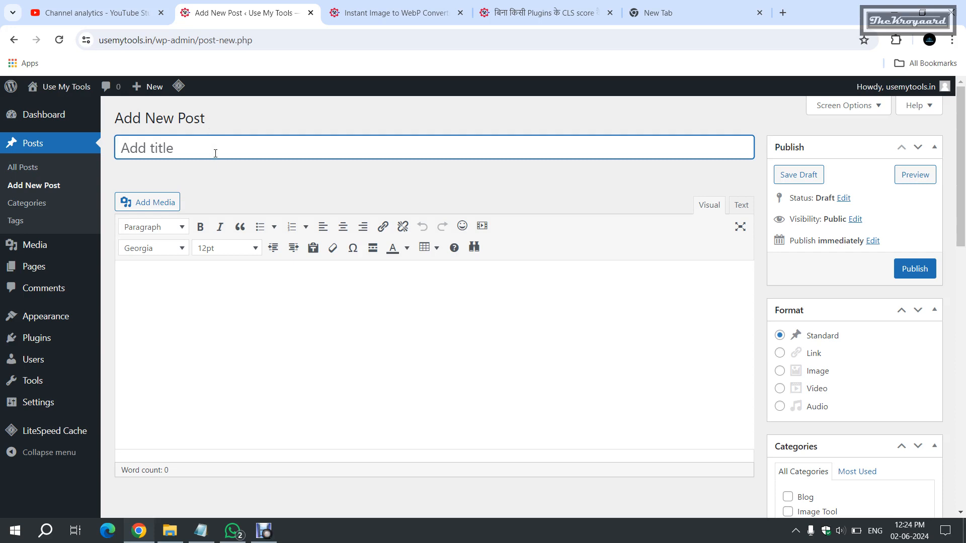
# - Title the new post "computer kaise formet karein" and try to add a new category named "how to"
pyautogui.write('computer ')
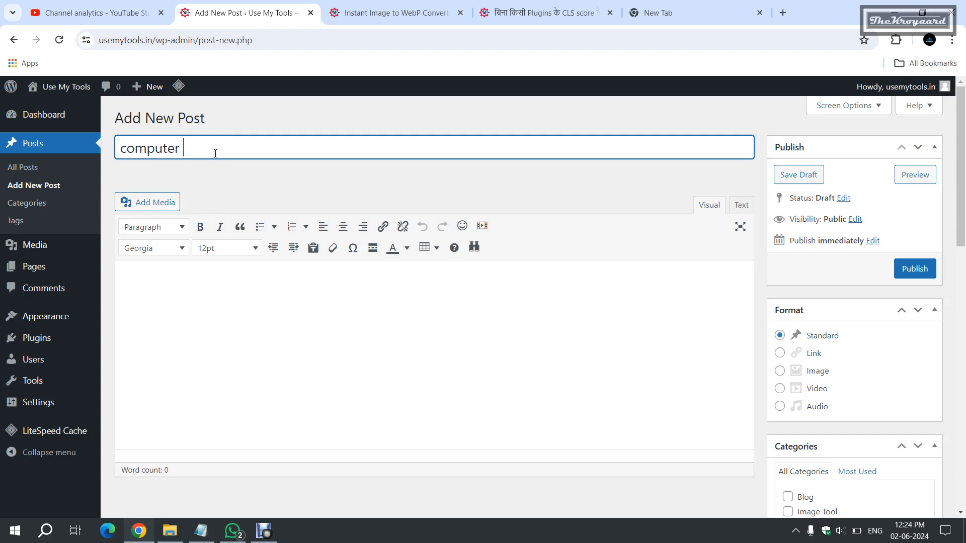
pyautogui.write('kaise formet karein')
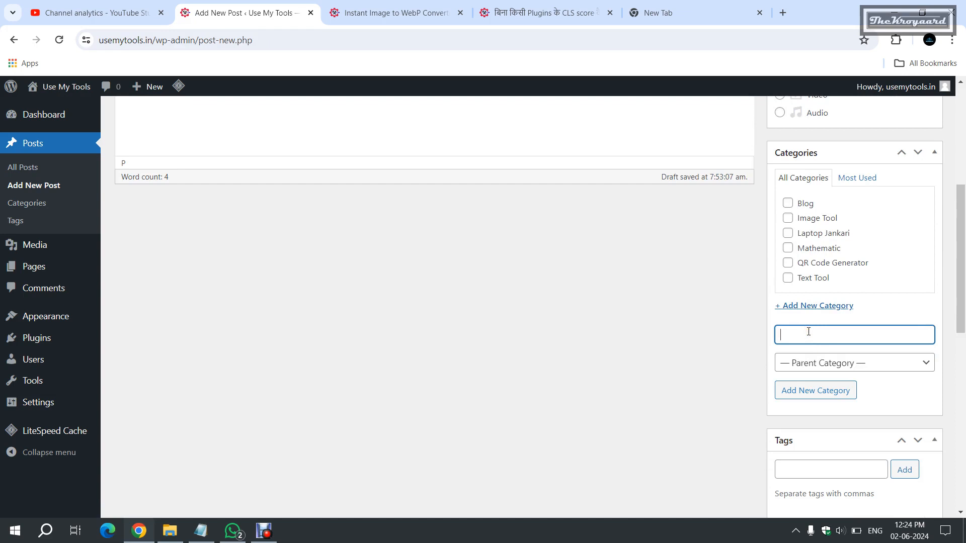
pyautogui.write('how to')
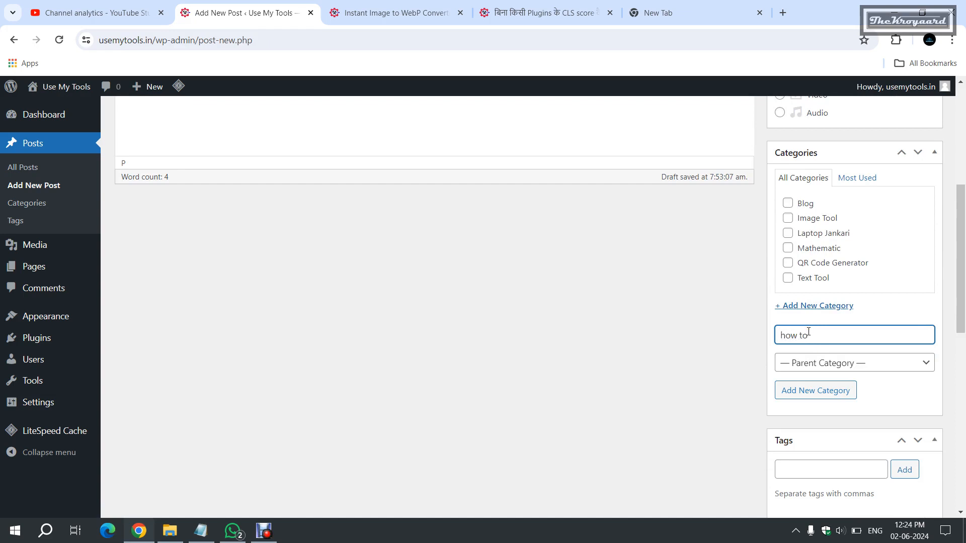
pyautogui.click(829, 400)
pyautogui.click(811, 305)
pyautogui.write('how to')
pyautogui.click(811, 391)
pyautogui.click(802, 306)
pyautogui.click(802, 306)
# - Reload the new post page and fill in the placeholder title "kj;lfgnfgcvvnfm" and body text "hgmgm"
pyautogui.press('F5')
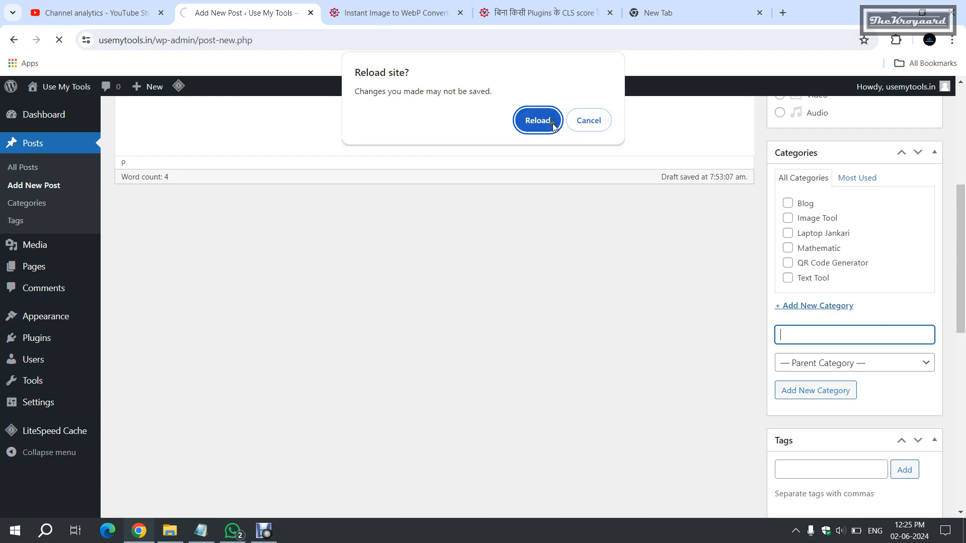
pyautogui.click(552, 123)
pyautogui.scroll(-5, 621, 378)
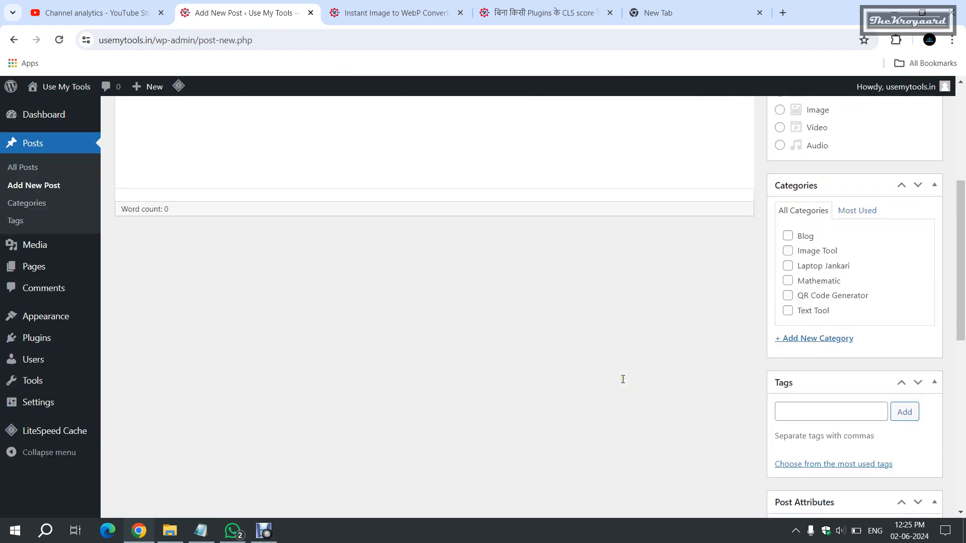
pyautogui.scroll(5, 622, 379)
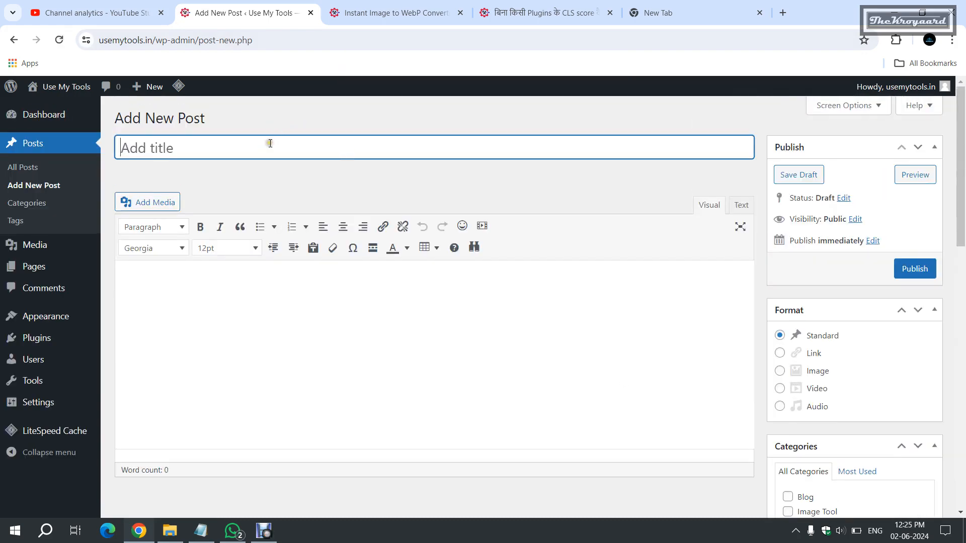
pyautogui.click(270, 143)
pyautogui.write('kj,lfgnfgcvvnfm')
pyautogui.click(352, 312)
pyautogui.write("'lgjkgjkj")
# - Try again to add a "how to" category to the placeholder post and check the most used categories
pyautogui.scroll(-5, 638, 336)
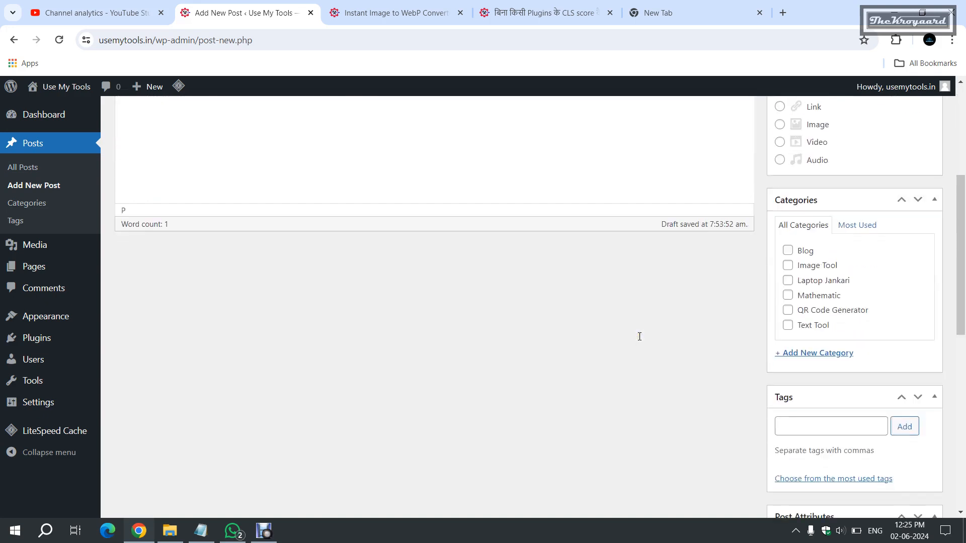
pyautogui.click(799, 353)
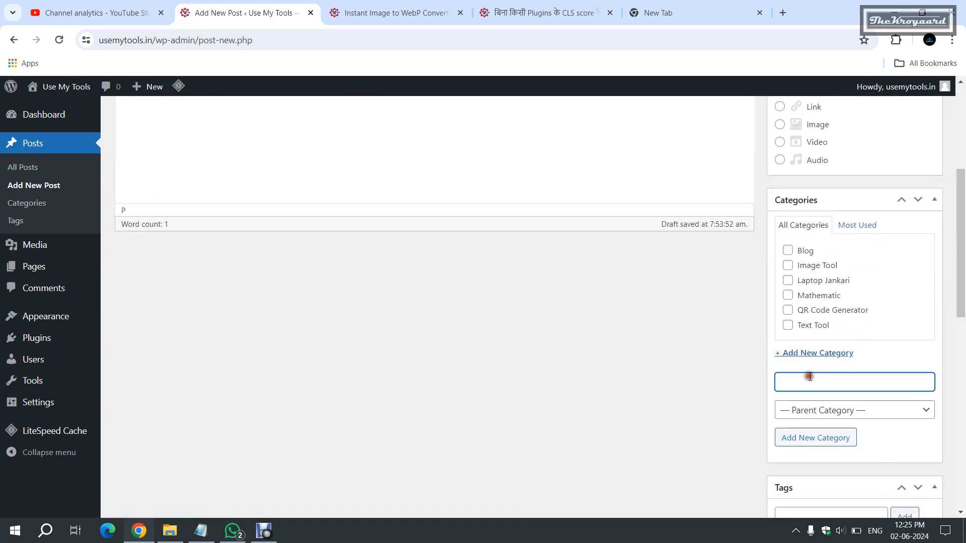
pyautogui.write('how to')
pyautogui.click(814, 436)
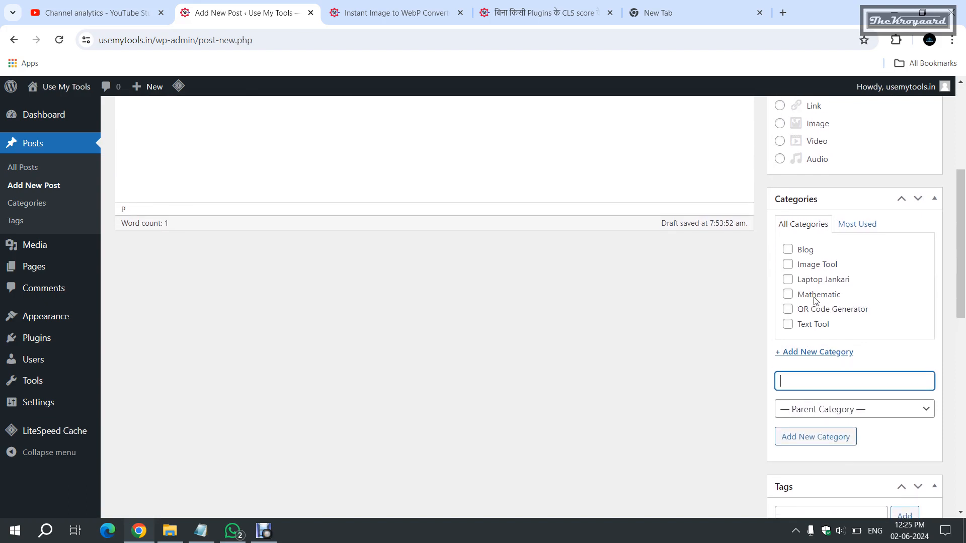
pyautogui.click(844, 222)
pyautogui.doubleClick(844, 221)
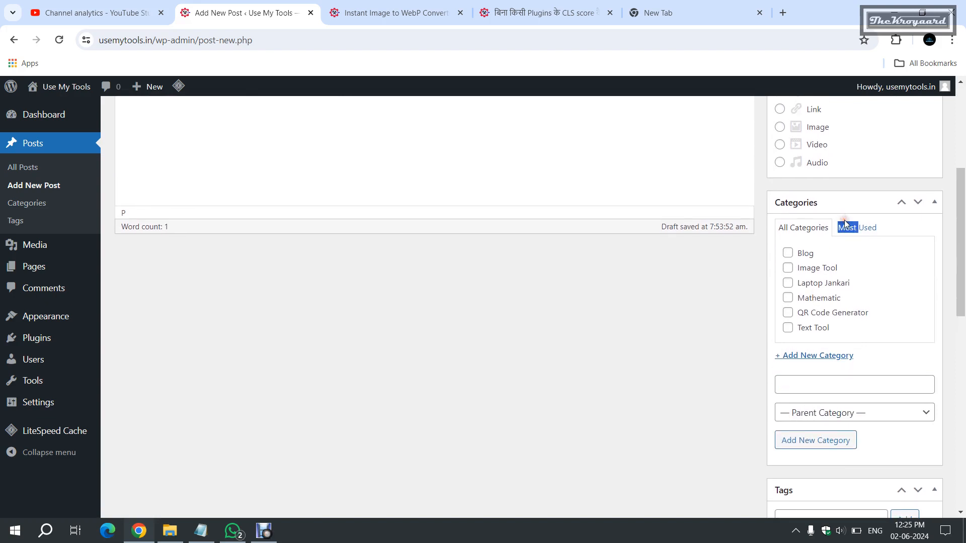
pyautogui.click(853, 226)
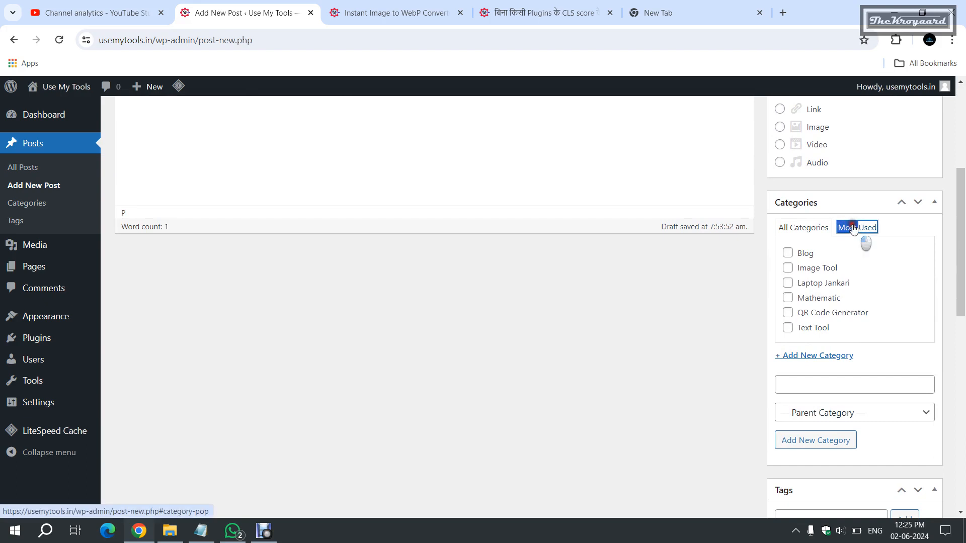
pyautogui.click(799, 228)
# - Give the post a new category "kaise karein" with the subcategory "computer" and publish the post
pyautogui.click(794, 386)
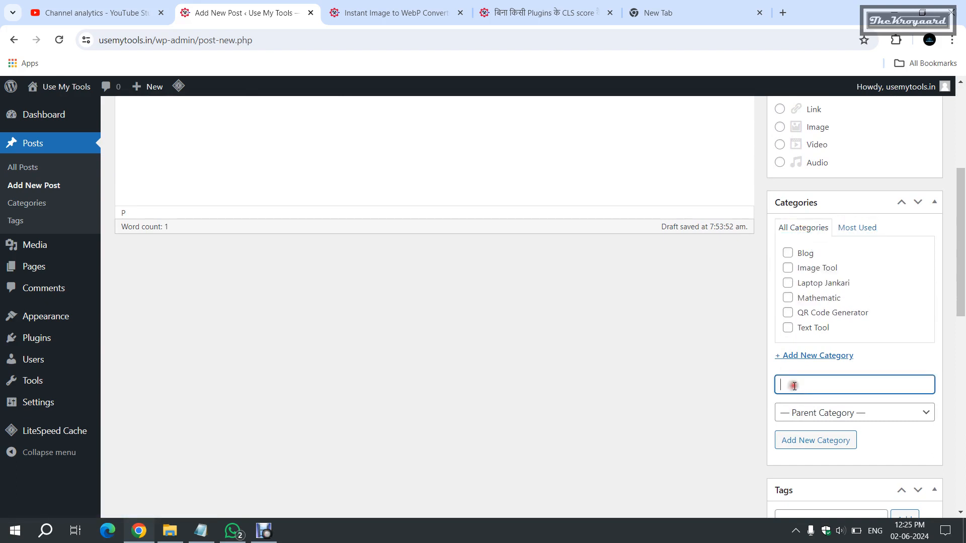
pyautogui.write('kaise karein')
pyautogui.click(820, 443)
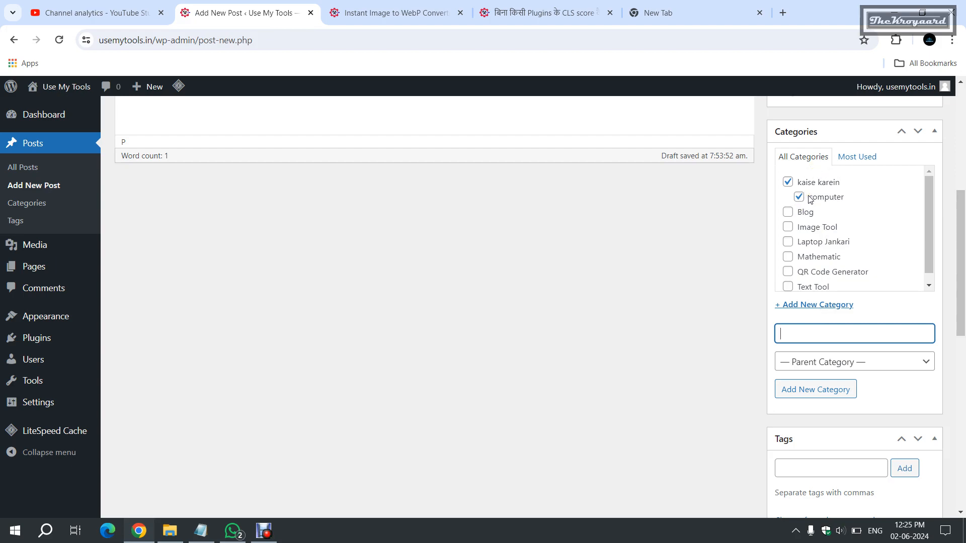
pyautogui.scroll(6, 679, 241)
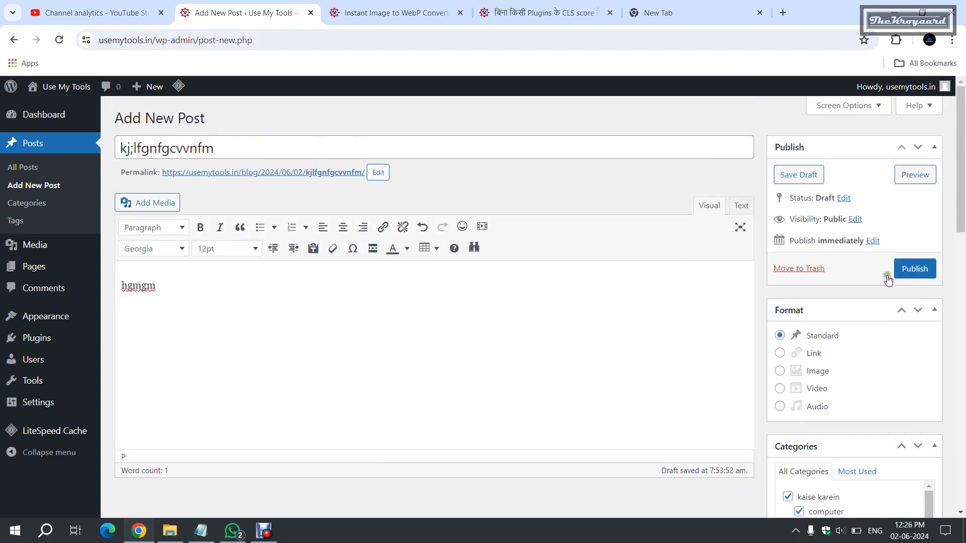
pyautogui.click(913, 277)
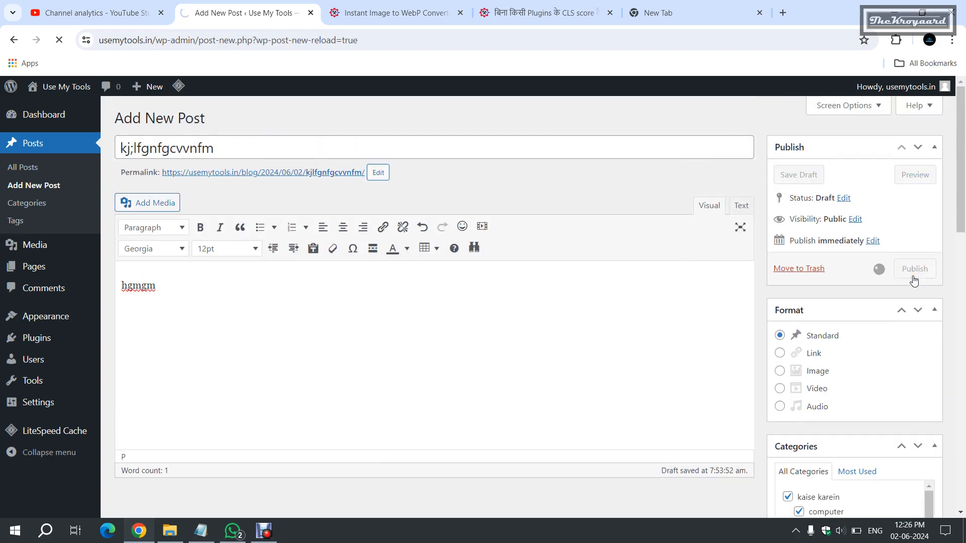
# - On the Categories page, create a category "how to" with slug "how-to", no parent, and description "how to know what is and how is"
pyautogui.click(27, 205)
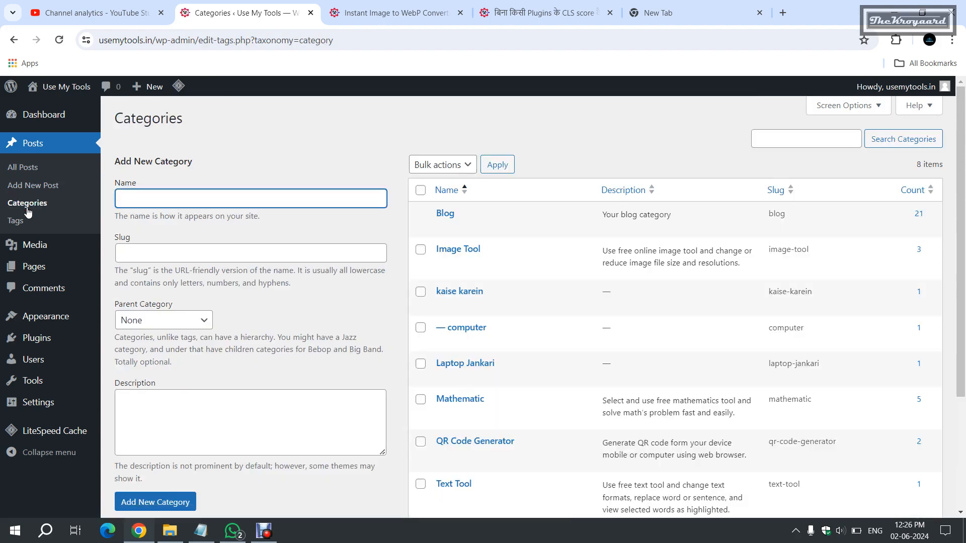
pyautogui.click(159, 195)
pyautogui.write('how to')
pyautogui.click(161, 251)
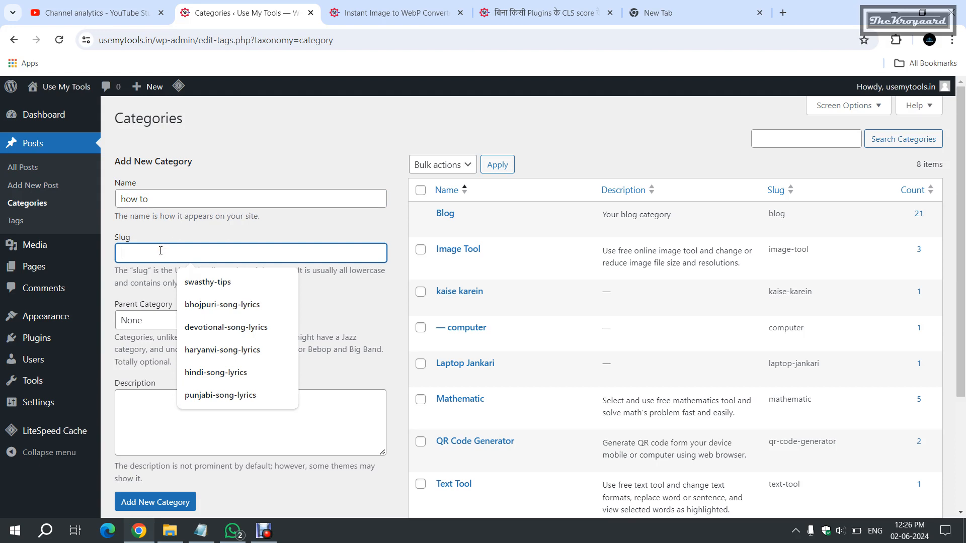
pyautogui.write('how-t')
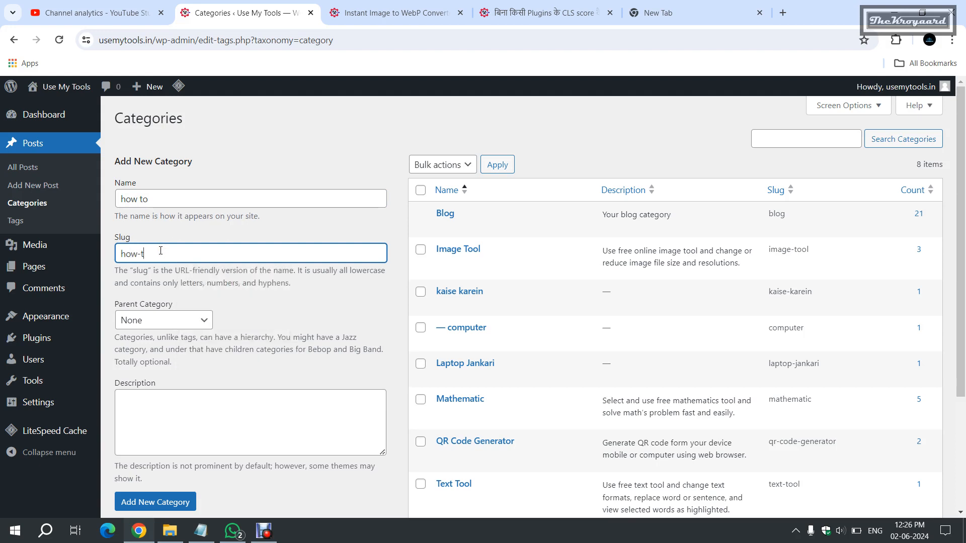
pyautogui.write('o')
pyautogui.click(149, 408)
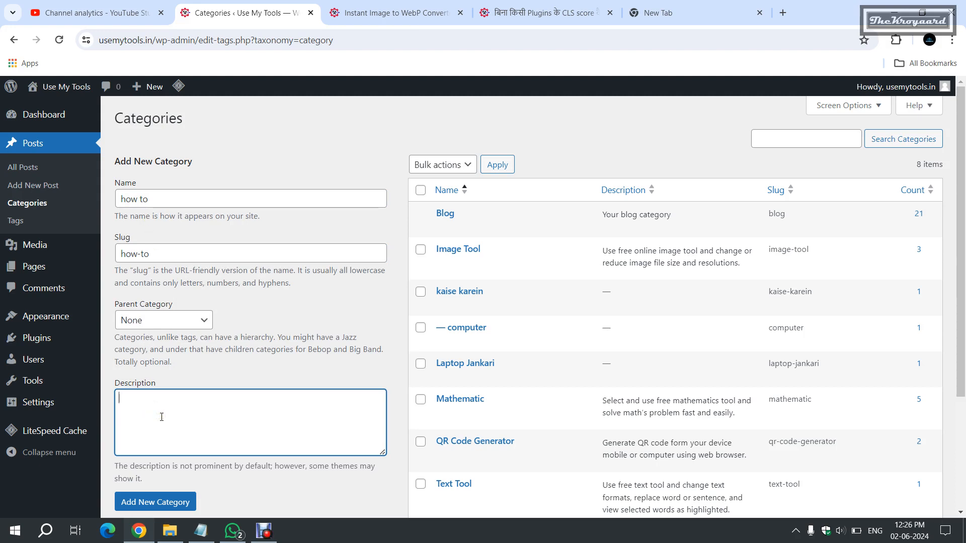
pyautogui.write('how to know what is and how is')
pyautogui.click(141, 502)
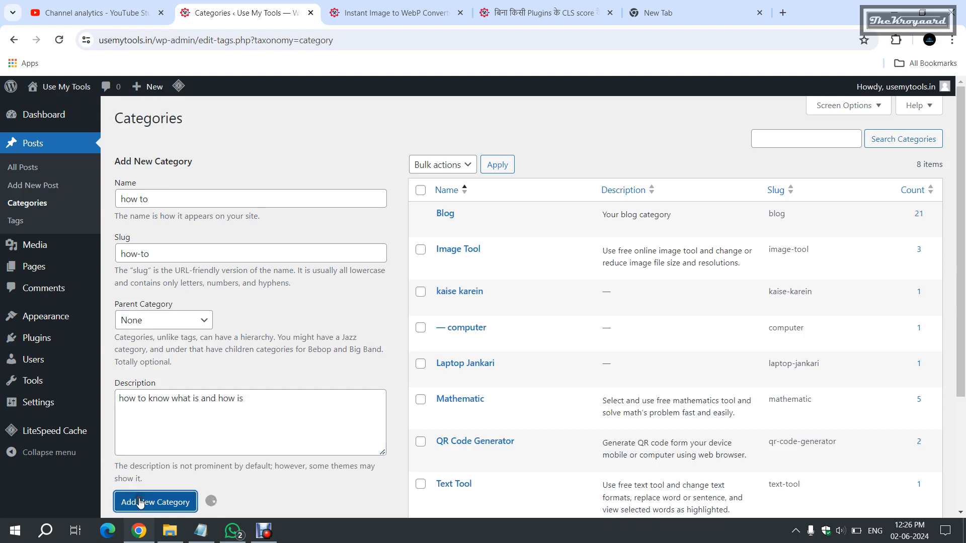